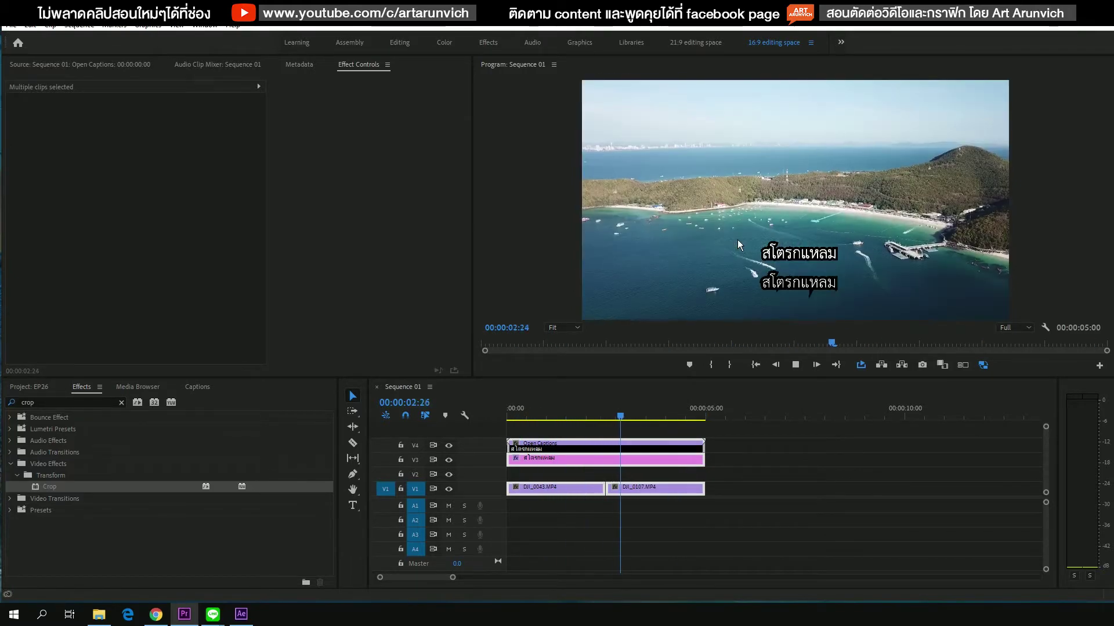
Step: Stop playback at 00:00:03:07 and set the Program Monitor zoom from Fit to 100%
{"action": "key", "text": "space"}
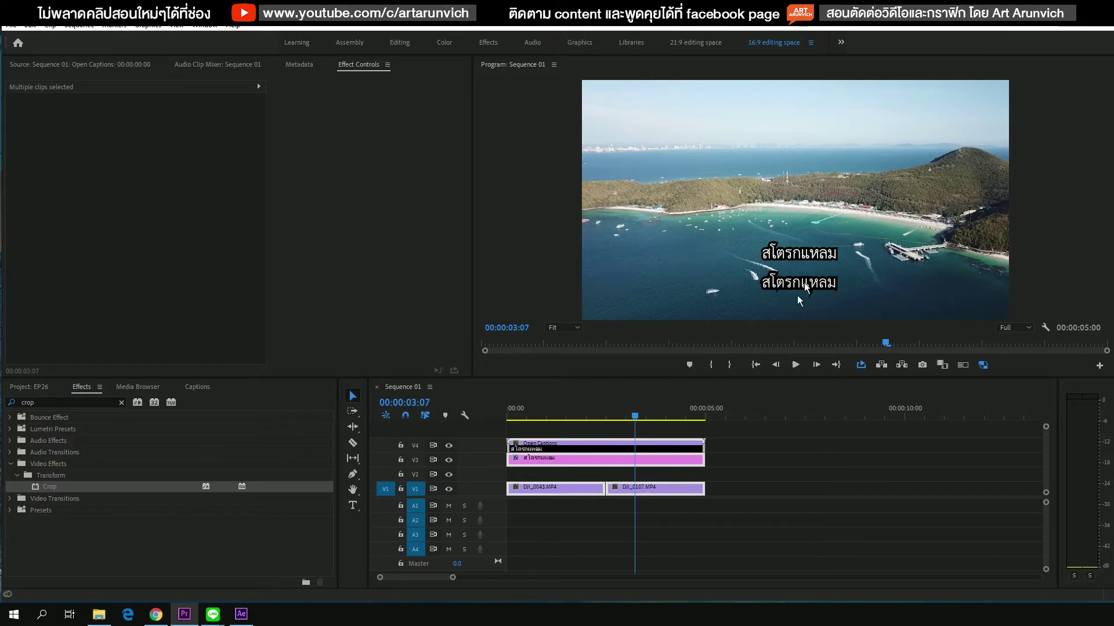
{"action": "left_click", "coordinate": [573, 328]}
{"action": "left_click", "coordinate": [565, 401]}
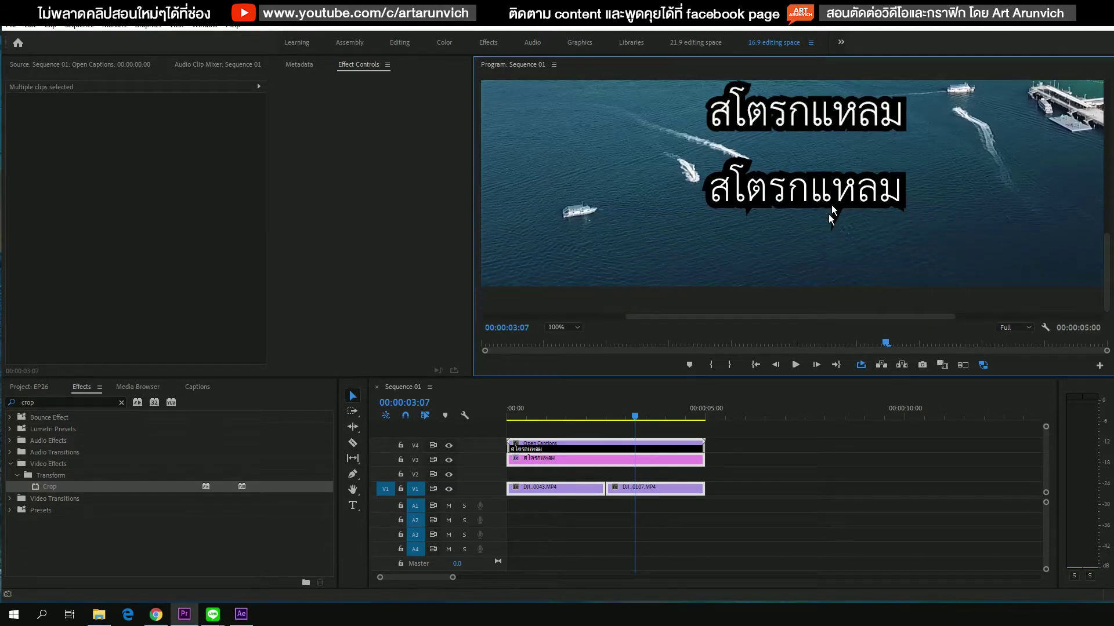
Step: Save the project, delete the pink V3 graphic clip, and open the V4 caption text for editing
{"action": "left_click", "coordinate": [570, 444]}
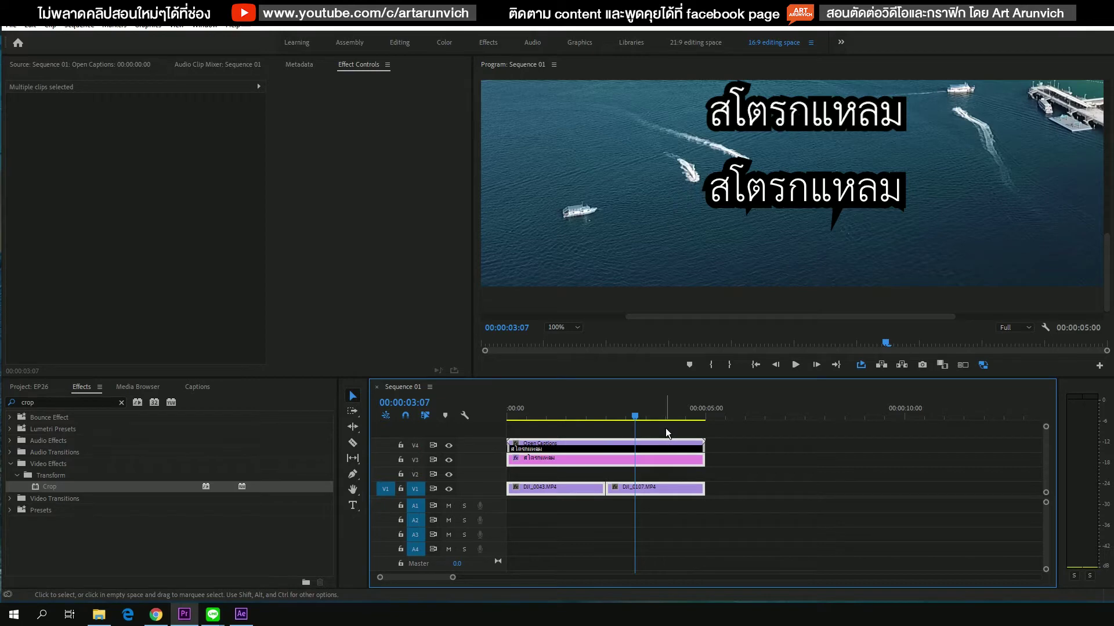
{"action": "key", "text": "ctrl+s"}
{"action": "left_click", "coordinate": [666, 429]}
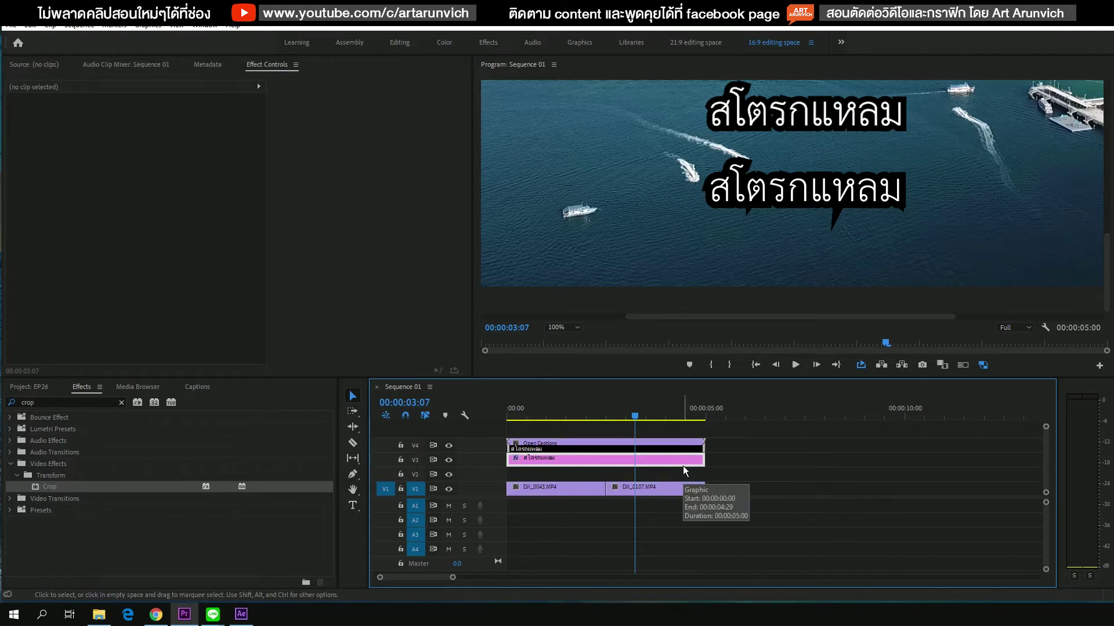
{"action": "left_click", "coordinate": [683, 464]}
{"action": "key", "text": "Delete"}
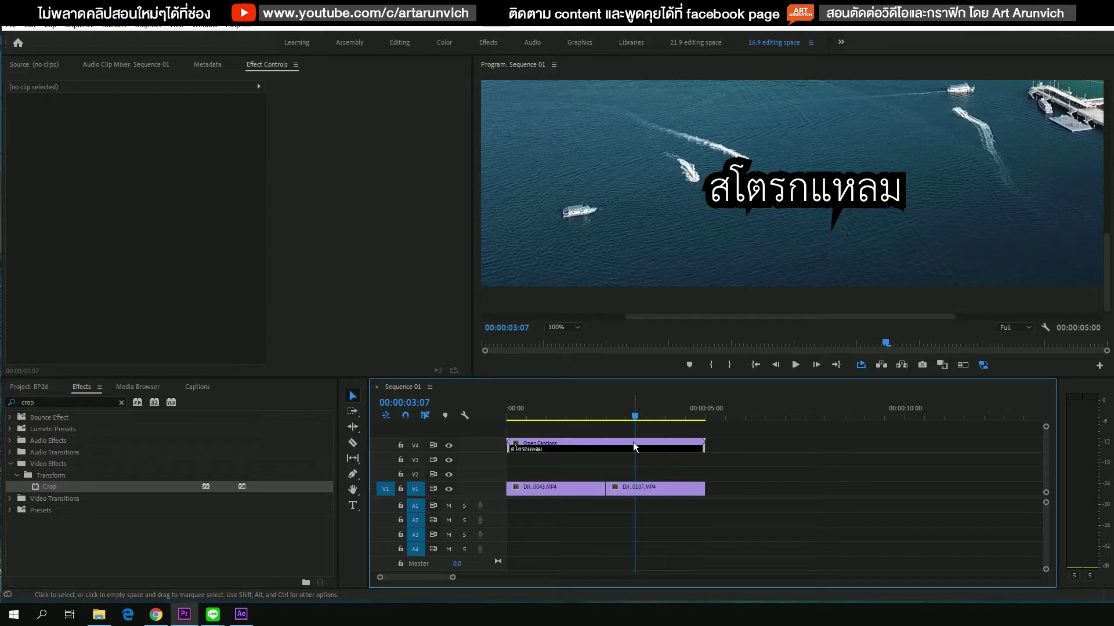
{"action": "double_click", "coordinate": [551, 448]}
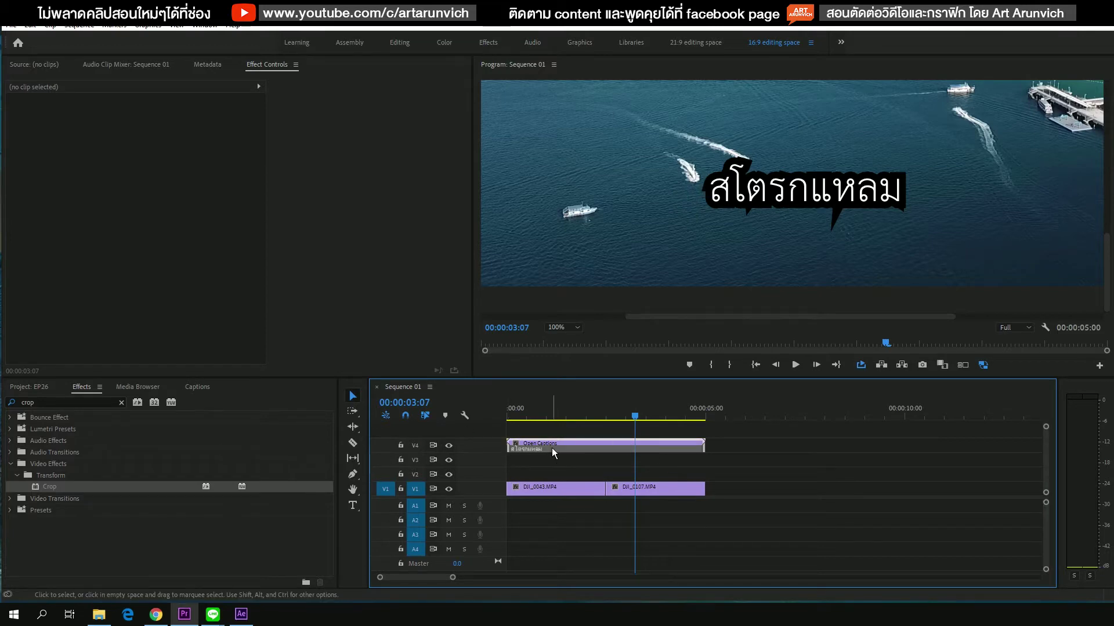
{"action": "double_click", "coordinate": [199, 467]}
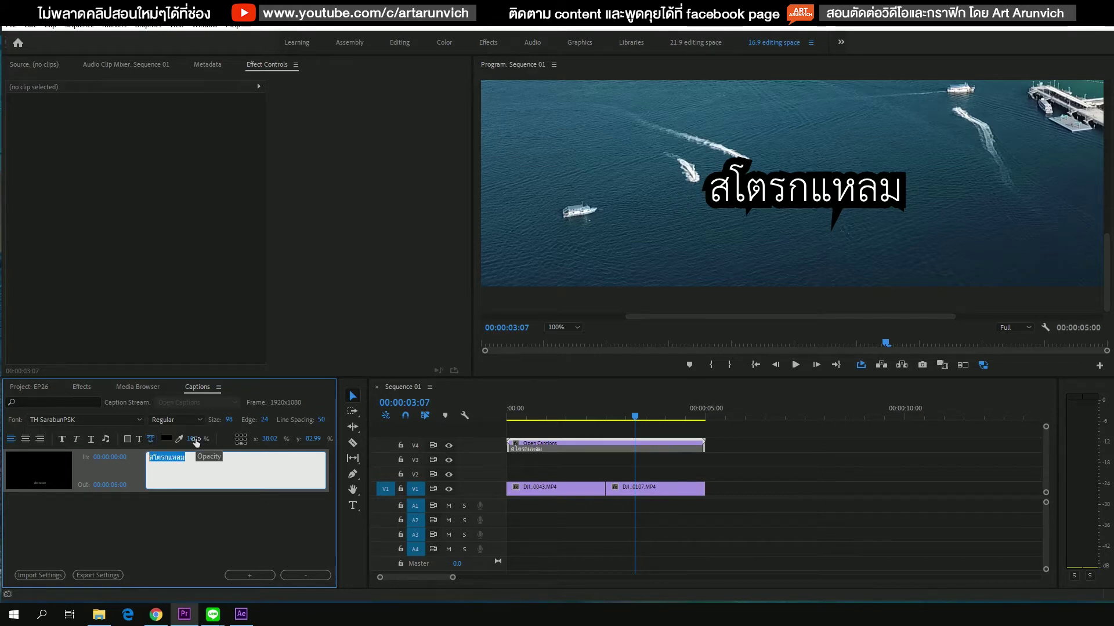
Step: Set the caption background opacity to 0 and move the playhead to 00:00:02:22
{"action": "left_click_drag", "start_coordinate": [196, 439], "coordinate": [97, 436]}
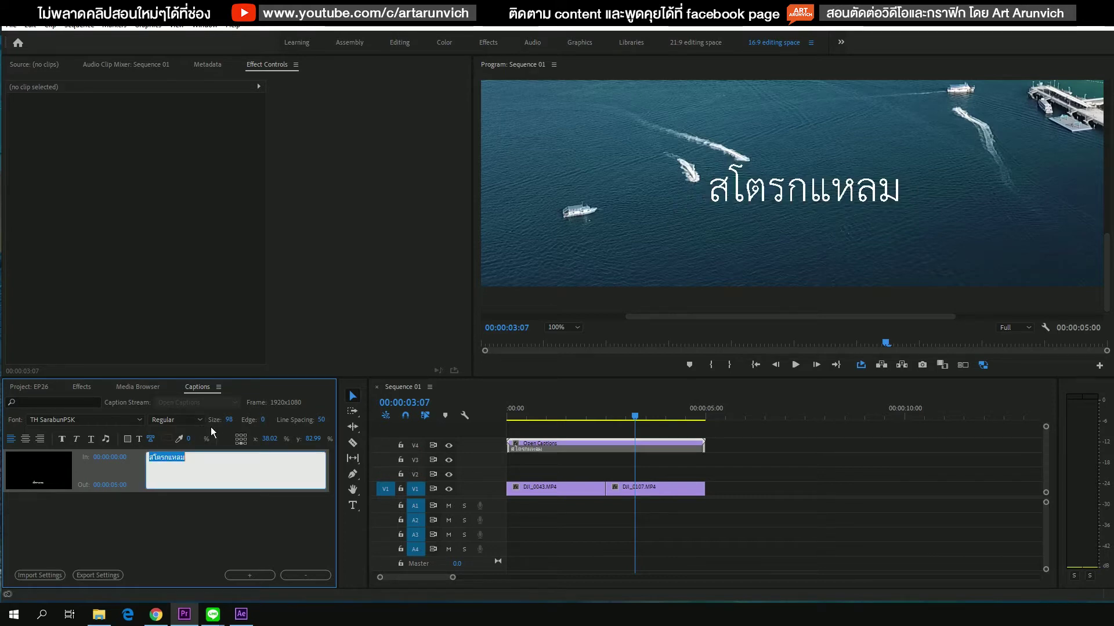
{"action": "left_click", "coordinate": [603, 451]}
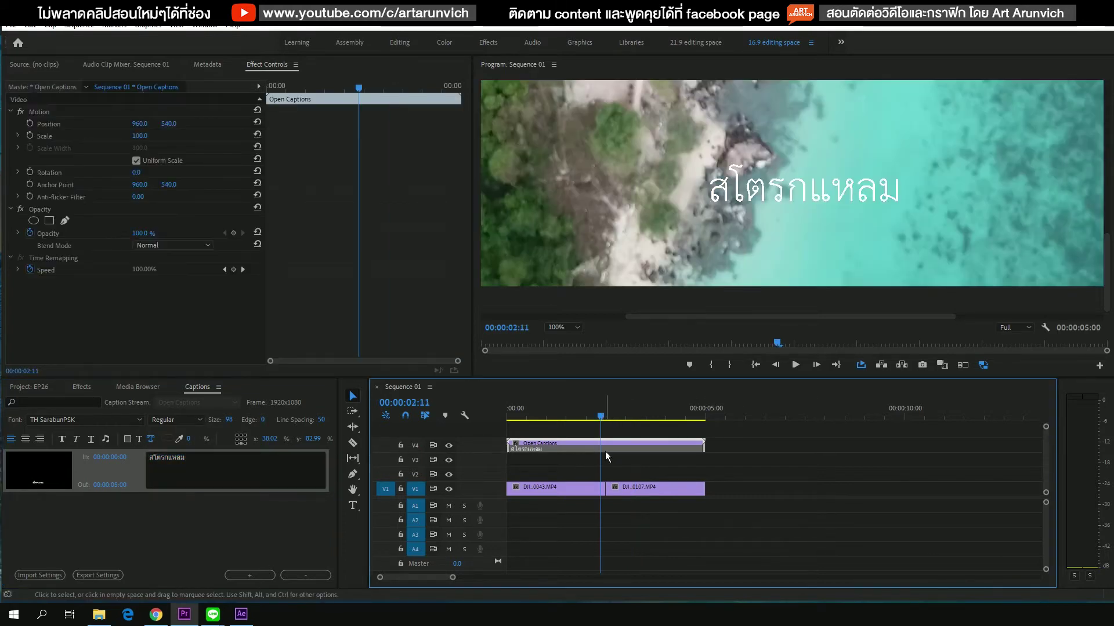
{"action": "key", "text": "space"}
{"action": "key", "text": "space"}
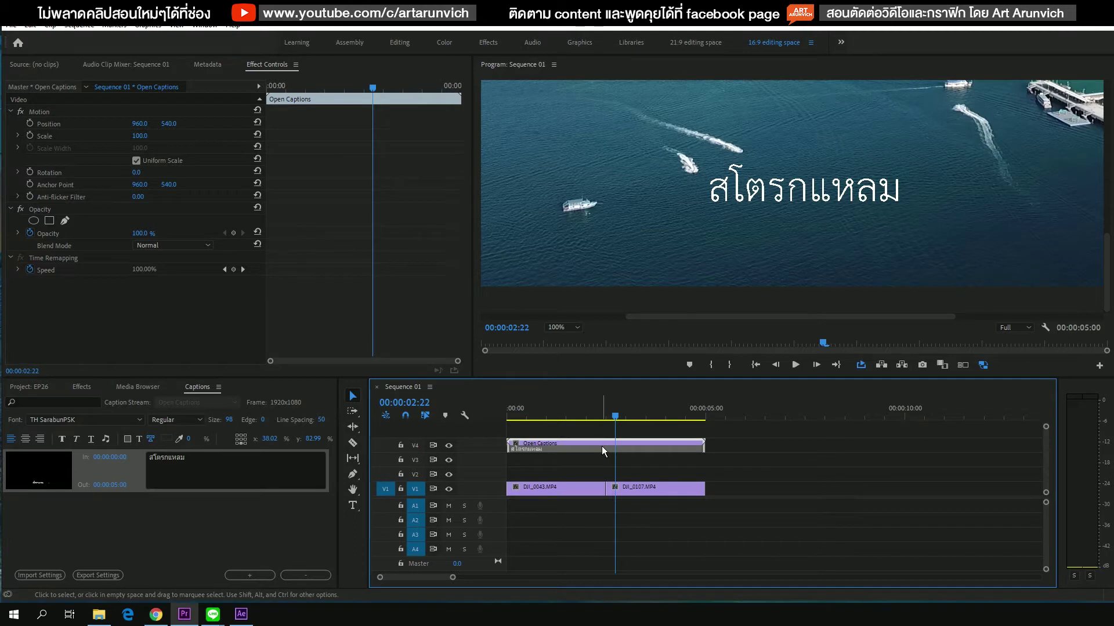
Step: Try a caption edge of 8 with a dark edge colour, then select the text สโตรกแหลม
{"action": "left_click", "coordinate": [265, 419]}
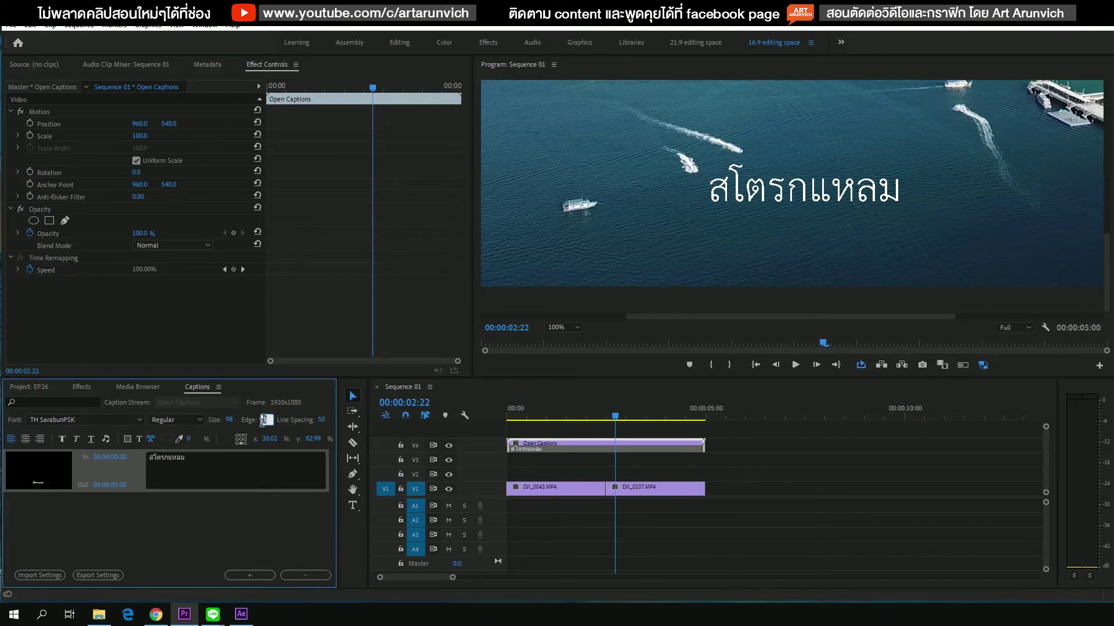
{"action": "type", "text": "8"}
{"action": "key", "text": "Return"}
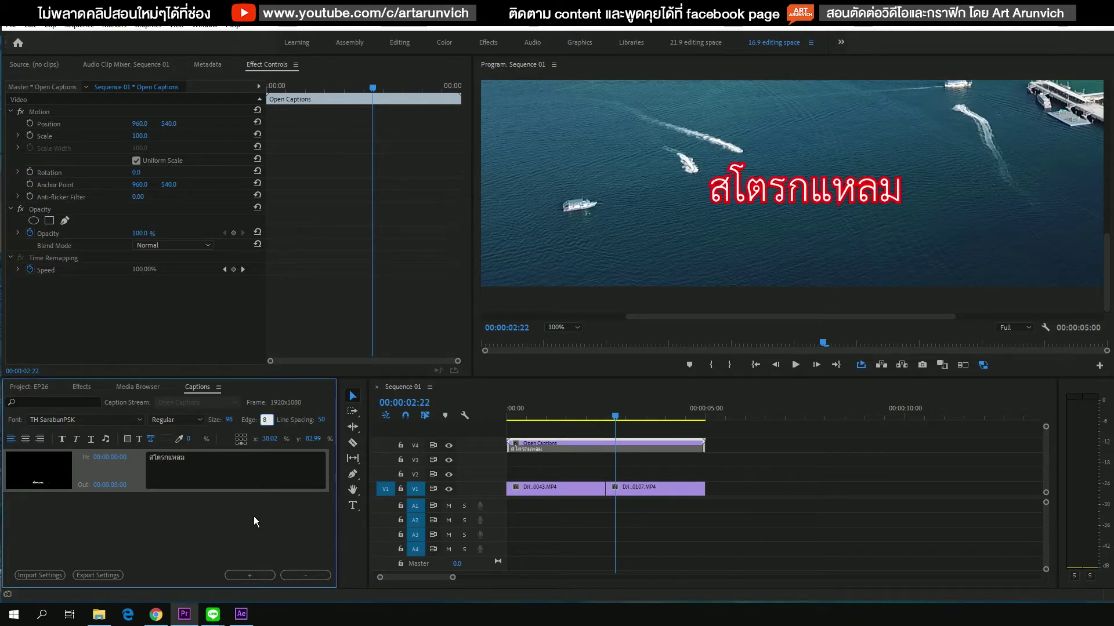
{"action": "left_click", "coordinate": [253, 516]}
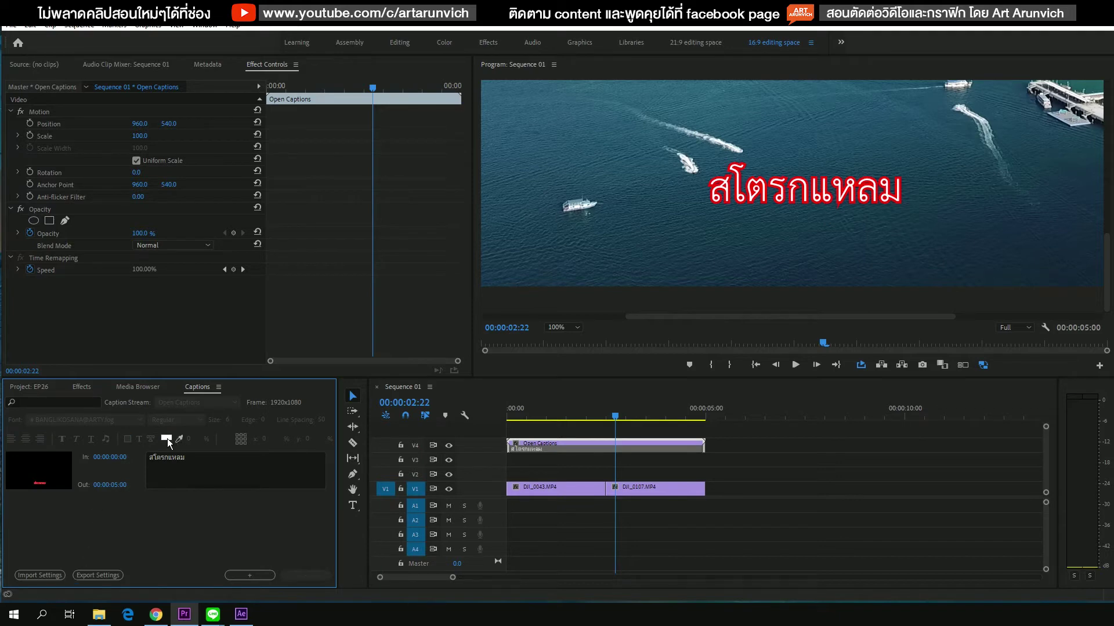
{"action": "left_click", "coordinate": [202, 460]}
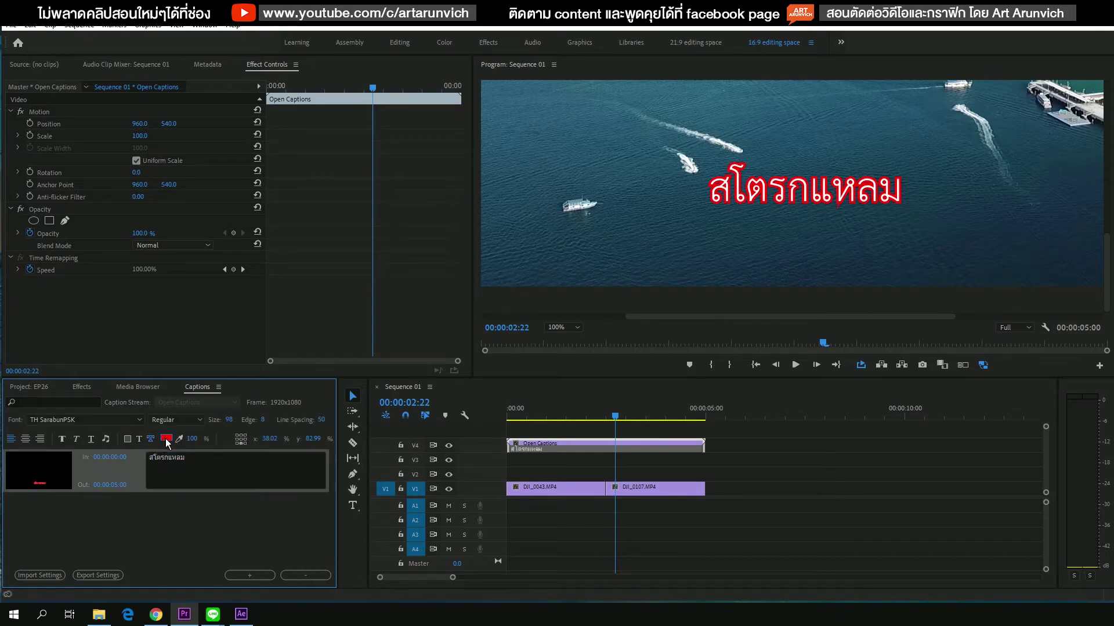
{"action": "left_click", "coordinate": [166, 439]}
{"action": "left_click", "coordinate": [488, 395]}
{"action": "left_click", "coordinate": [664, 246]}
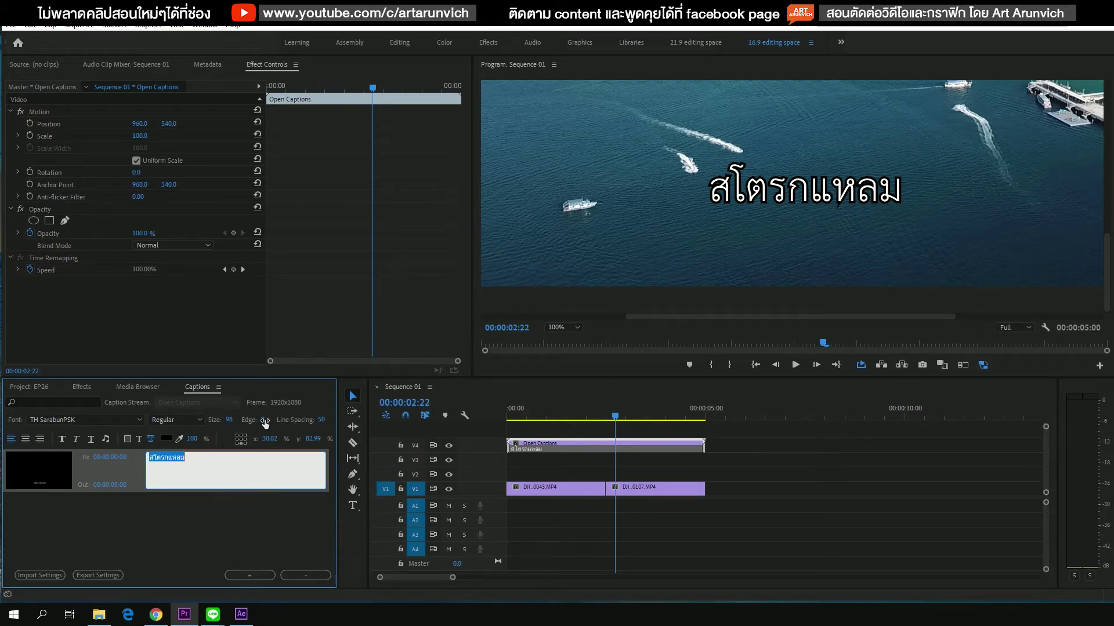
{"action": "left_click", "coordinate": [254, 458]}
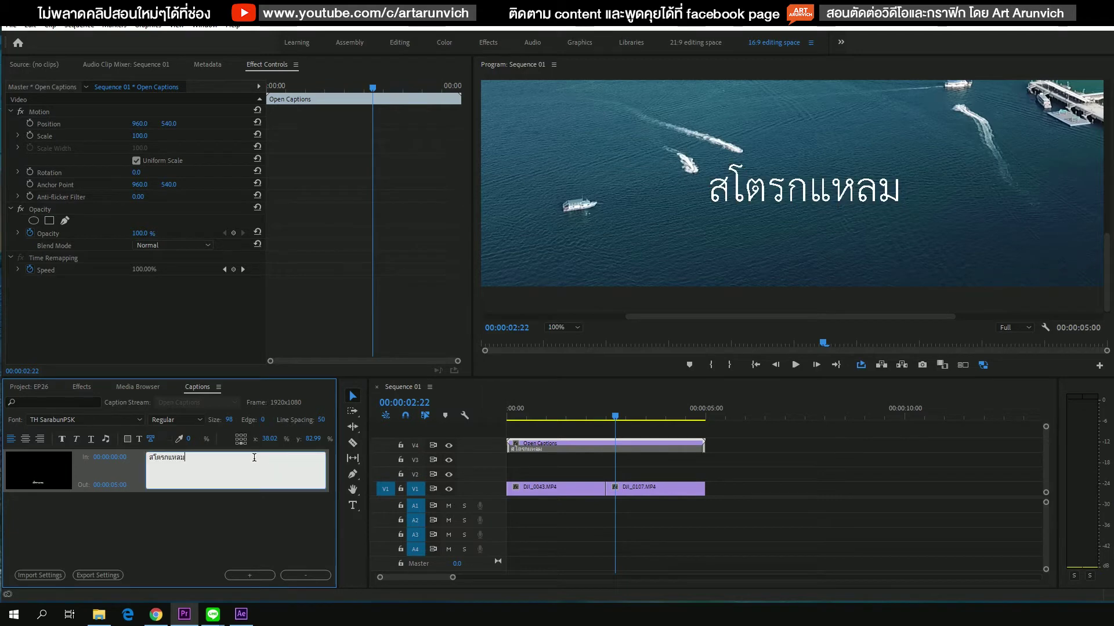
{"action": "left_click_drag", "start_coordinate": [209, 458], "coordinate": [134, 457]}
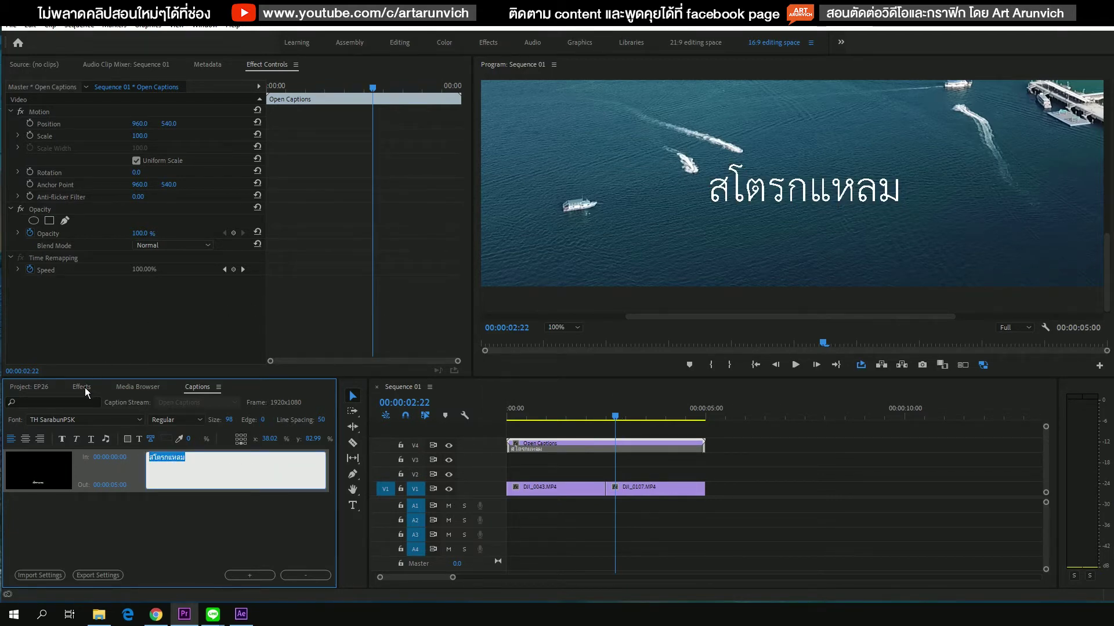
Step: Search the Effects panel for 'drop shadow', drag it onto the Open Captions clip, and select the clip
{"action": "left_click", "coordinate": [84, 388]}
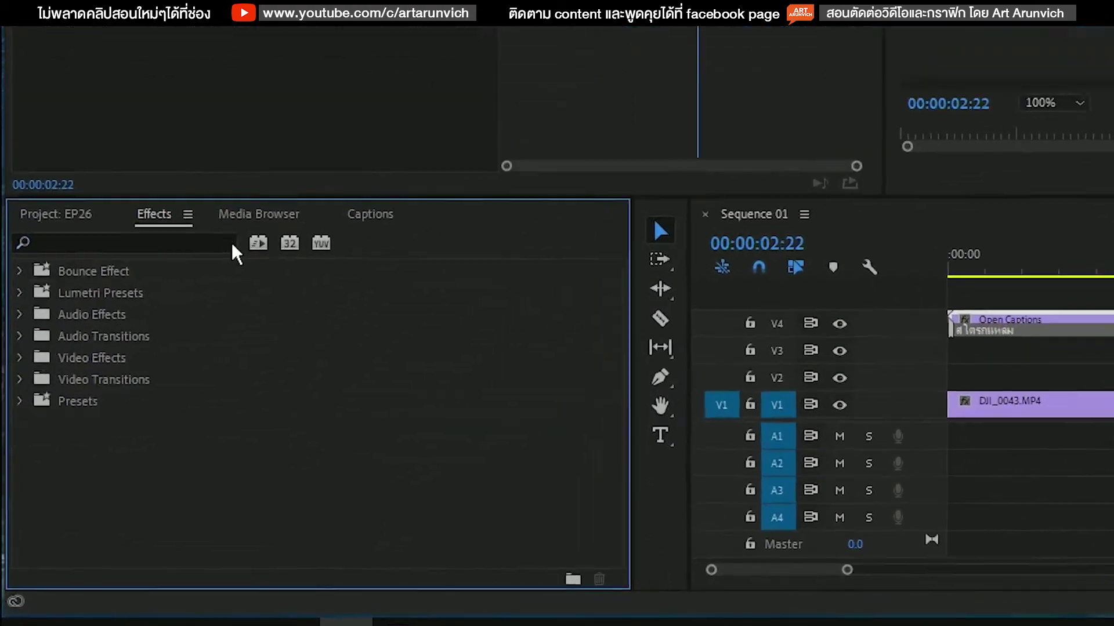
{"action": "left_click", "coordinate": [231, 242]}
{"action": "type", "text": "dr"}
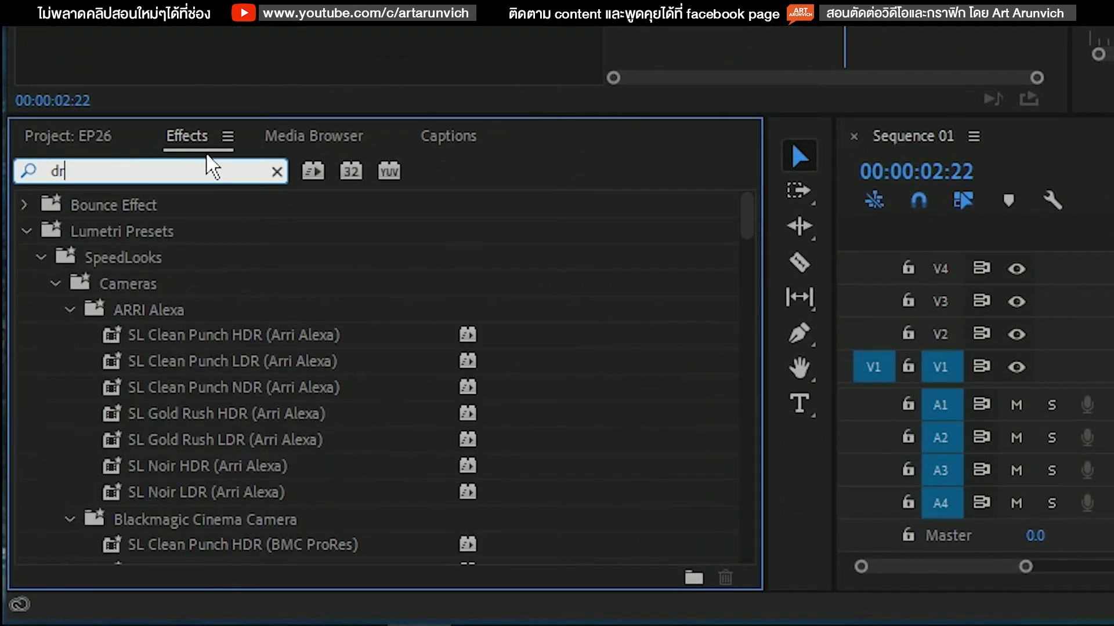
{"action": "type", "text": "op sha"}
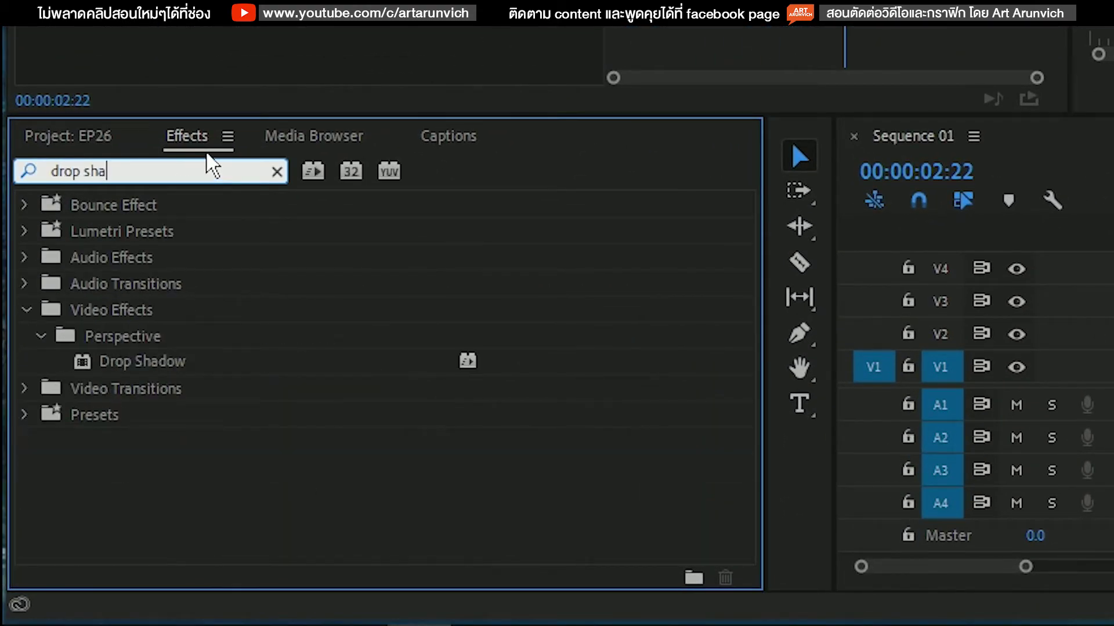
{"action": "type", "text": "dow"}
{"action": "left_click", "coordinate": [148, 366]}
{"action": "left_click_drag", "start_coordinate": [159, 355], "coordinate": [579, 447]}
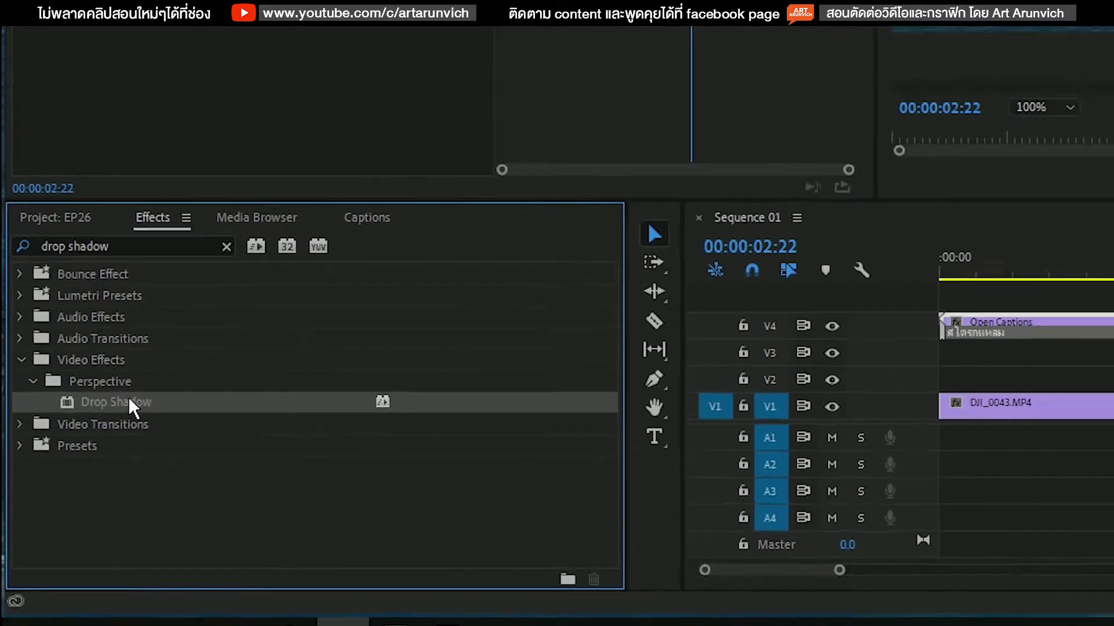
{"action": "scroll", "coordinate": [209, 319], "scroll_direction": "down", "scroll_amount": 2}
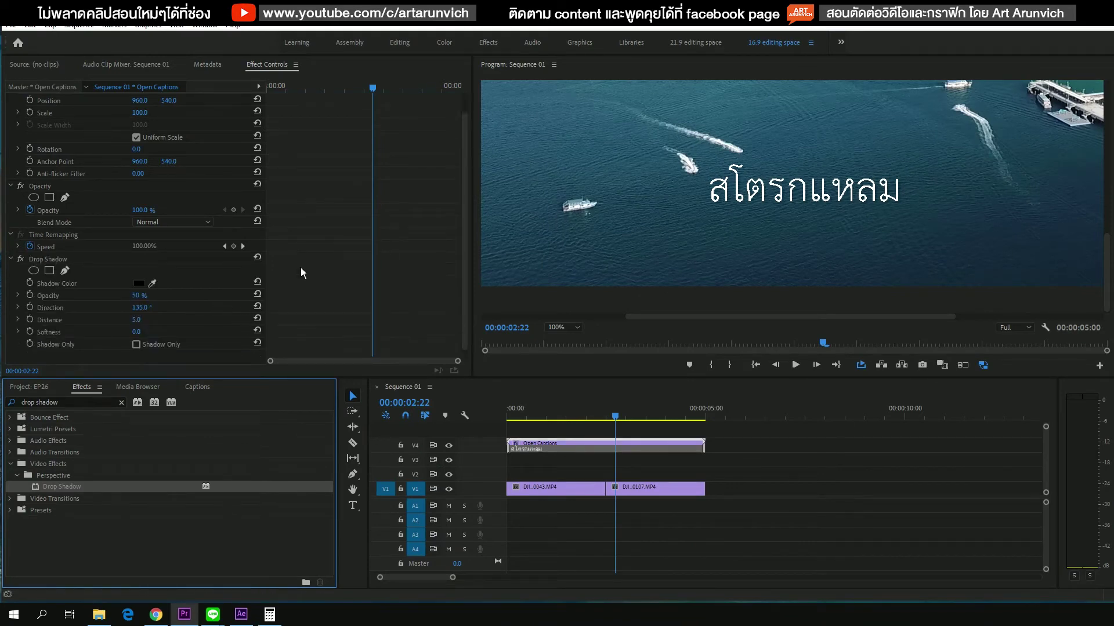
{"action": "left_click", "coordinate": [568, 443]}
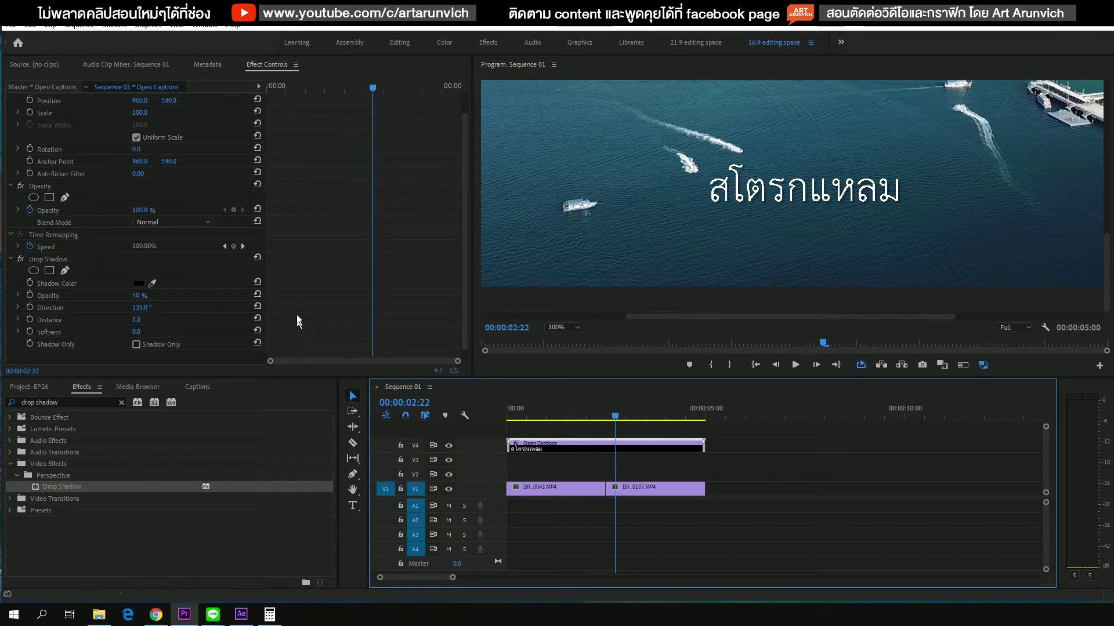
{"action": "scroll", "coordinate": [297, 316], "scroll_direction": "down", "scroll_amount": 1}
Step: Set the Drop Shadow to 100% opacity, red colour, 0° direction and distance 3
{"action": "left_click", "coordinate": [57, 248]}
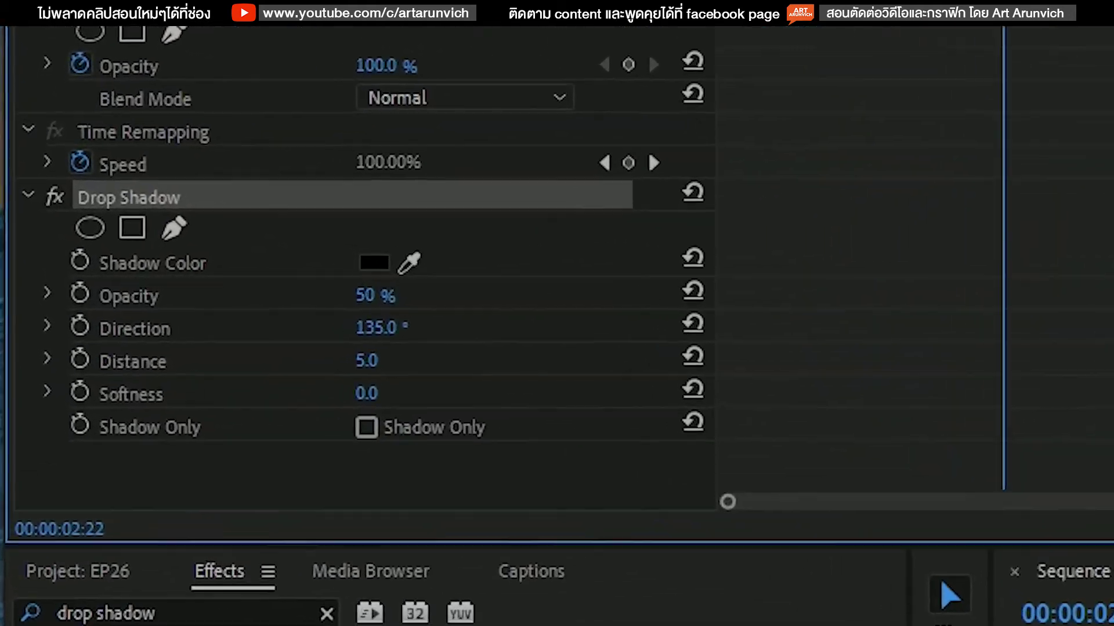
{"action": "left_click_drag", "start_coordinate": [371, 296], "coordinate": [467, 324]}
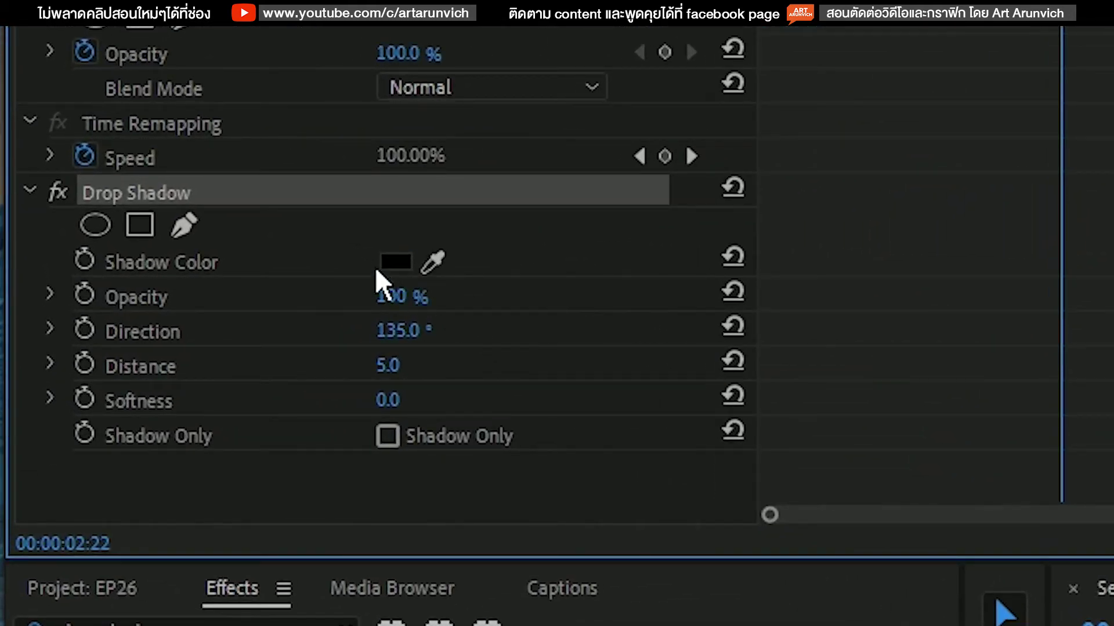
{"action": "left_click", "coordinate": [396, 264]}
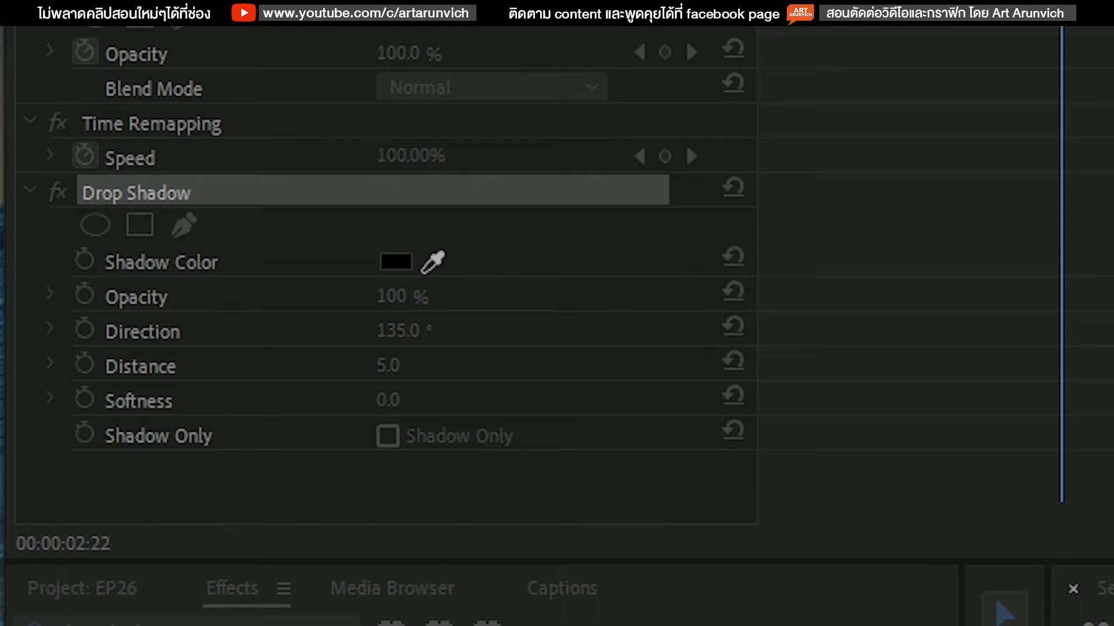
{"action": "key", "text": "Return"}
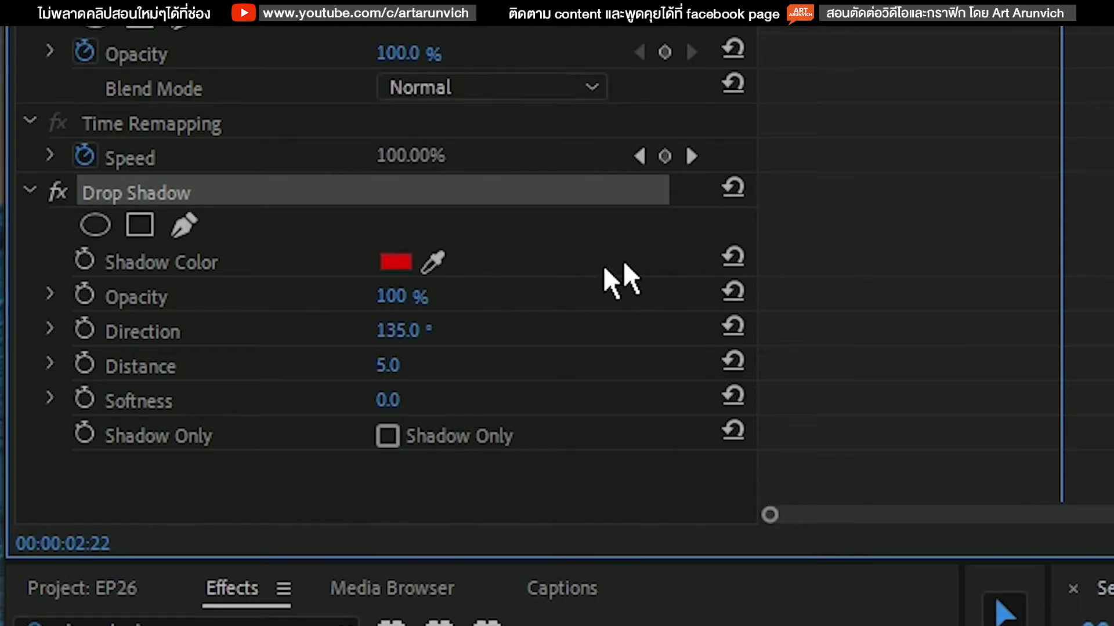
{"action": "left_click", "coordinate": [425, 343]}
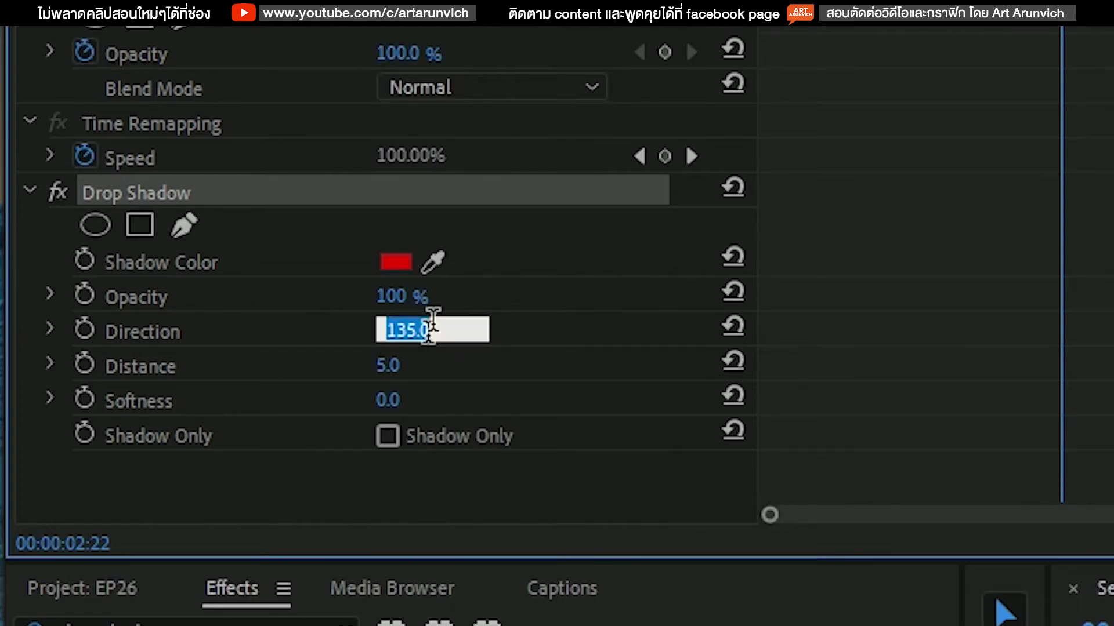
{"action": "type", "text": "0"}
{"action": "key", "text": "Return"}
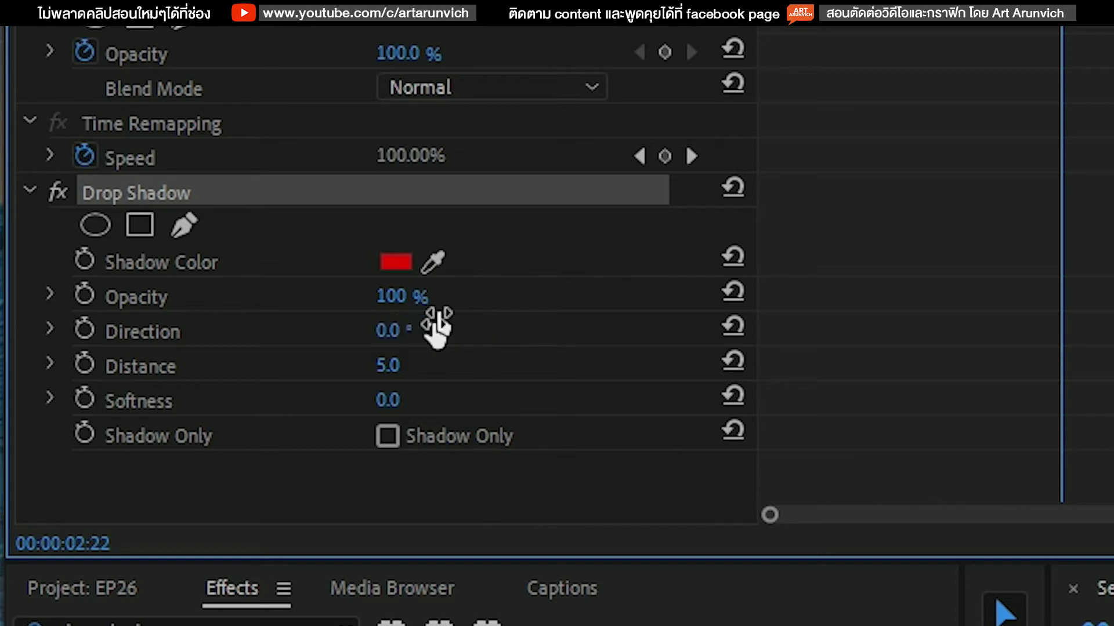
{"action": "left_click", "coordinate": [396, 365]}
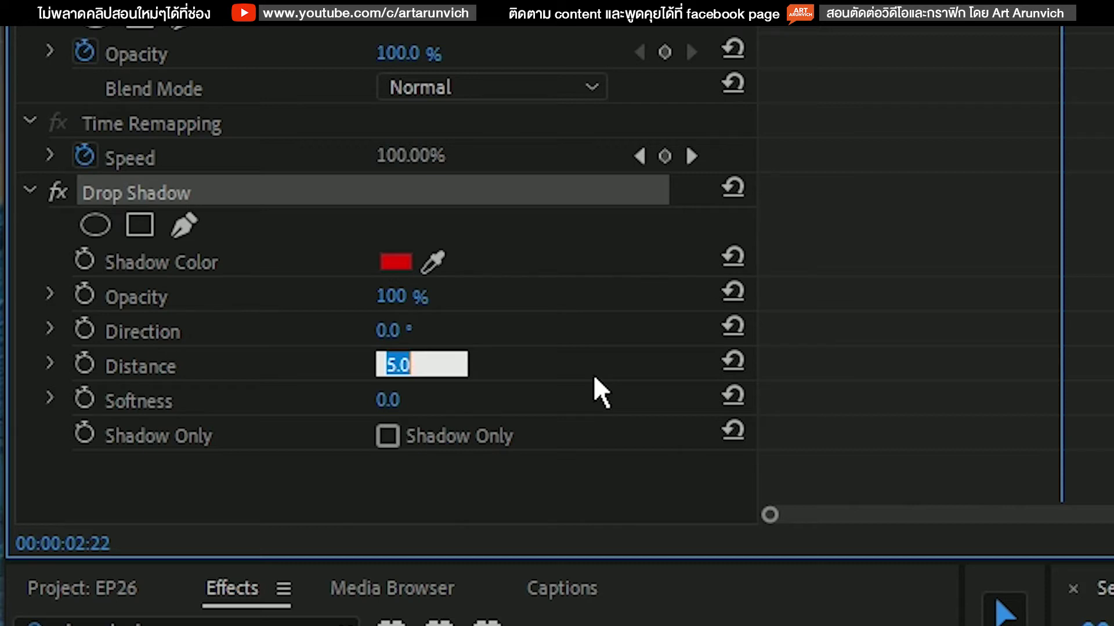
{"action": "type", "text": "3"}
{"action": "key", "text": "Return"}
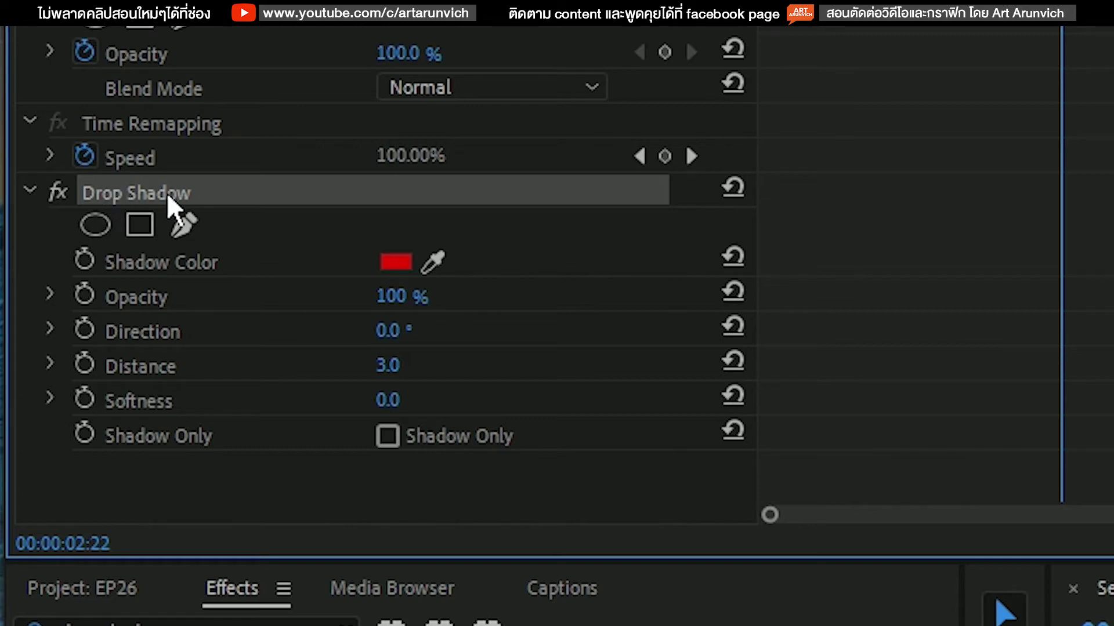
Step: Duplicate the red Drop Shadow with copy and paste, and set the first shadow's direction to 90°
{"action": "key", "text": "ctrl+c"}
{"action": "key", "text": "ctrl+v"}
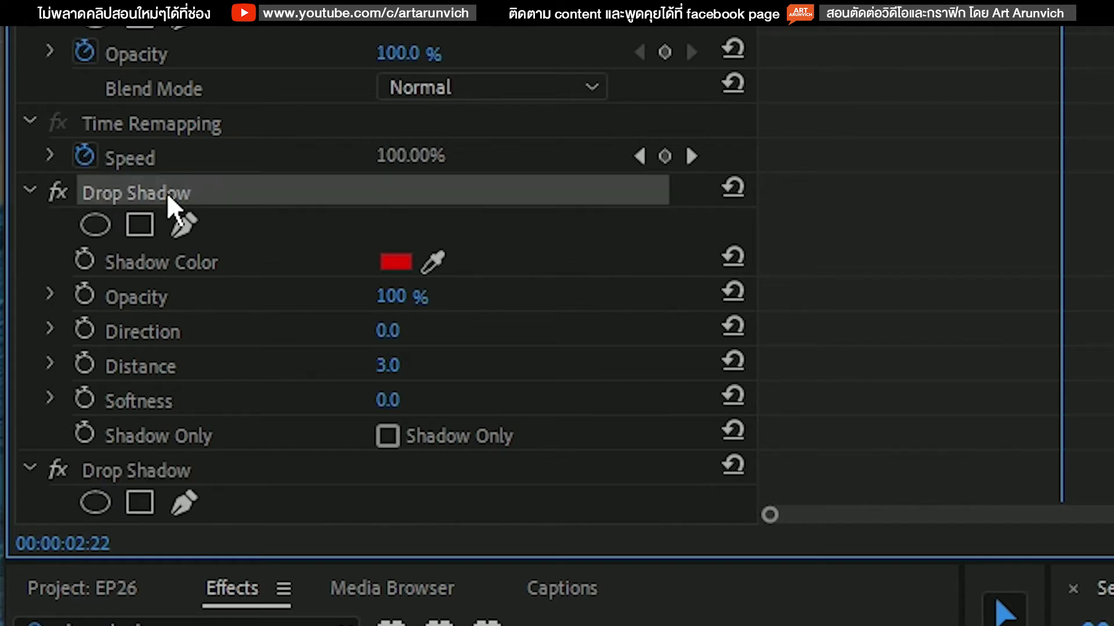
{"action": "scroll", "coordinate": [285, 399], "scroll_direction": "down", "scroll_amount": 3}
{"action": "scroll", "coordinate": [288, 396], "scroll_direction": "down", "scroll_amount": 3}
{"action": "scroll", "coordinate": [290, 398], "scroll_direction": "up", "scroll_amount": 2}
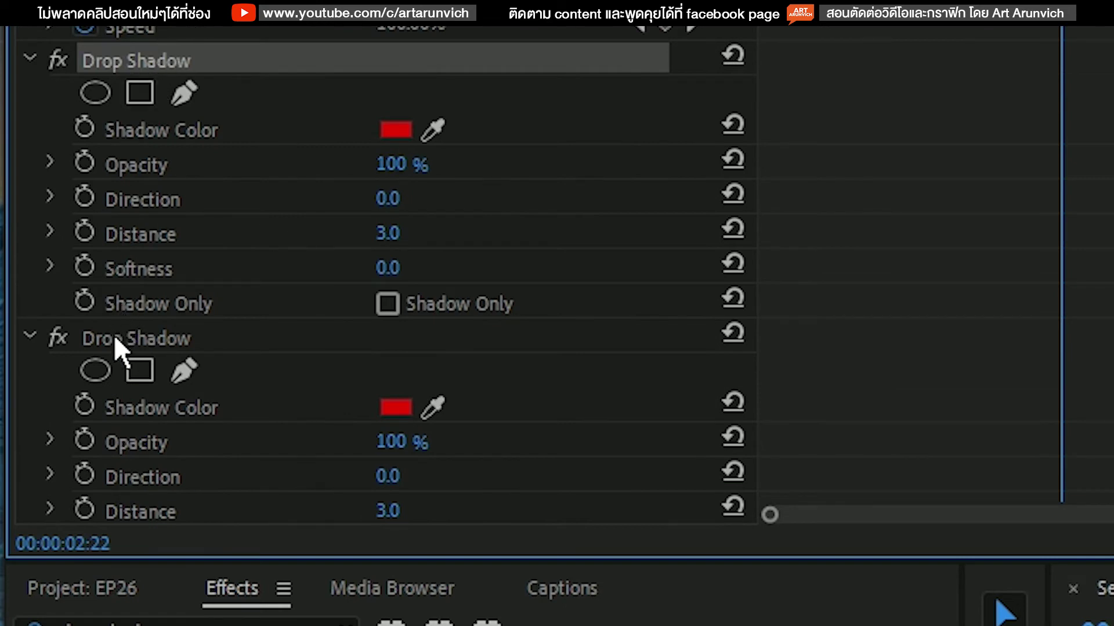
{"action": "left_click", "coordinate": [388, 200]}
{"action": "type", "text": "90"}
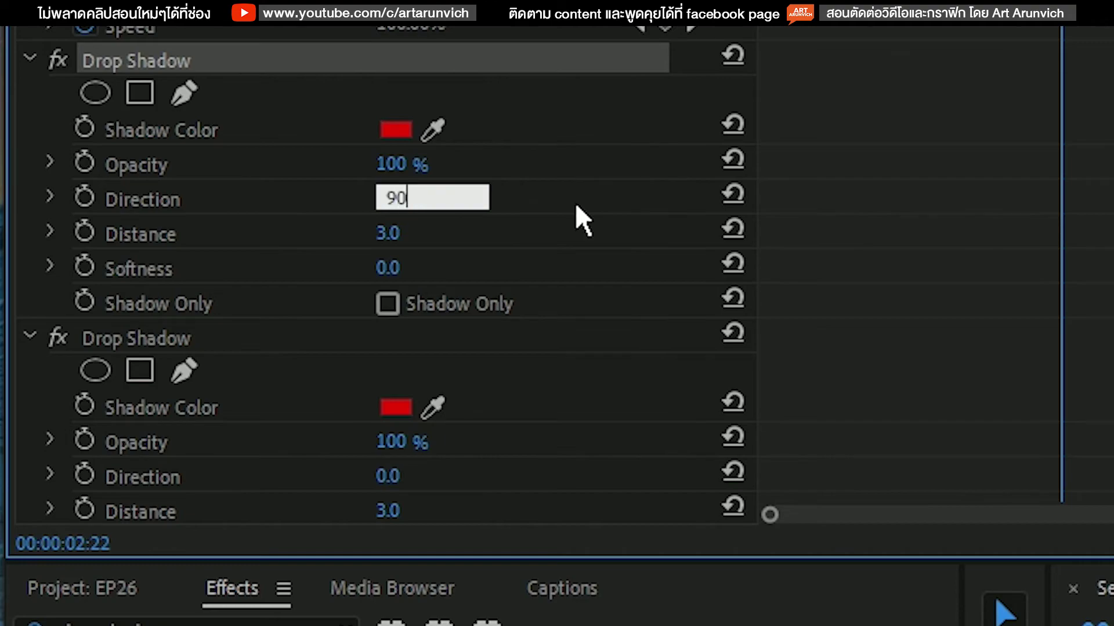
{"action": "key", "text": "Return"}
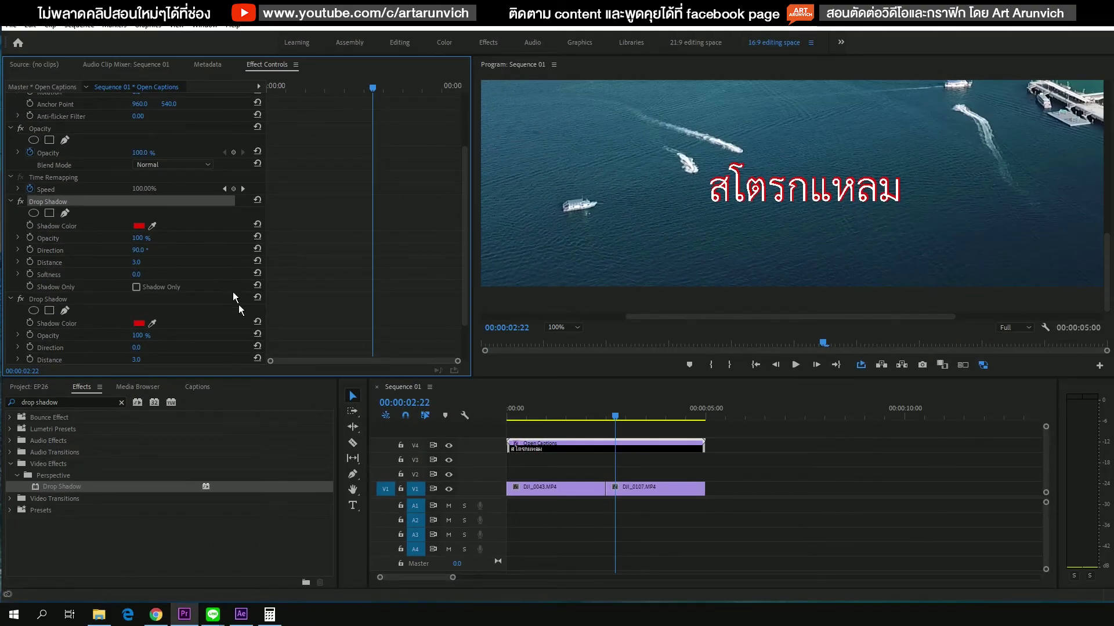
Step: Change the first Drop Shadow's direction to 180°, then to -90°
{"action": "left_click", "coordinate": [215, 281]}
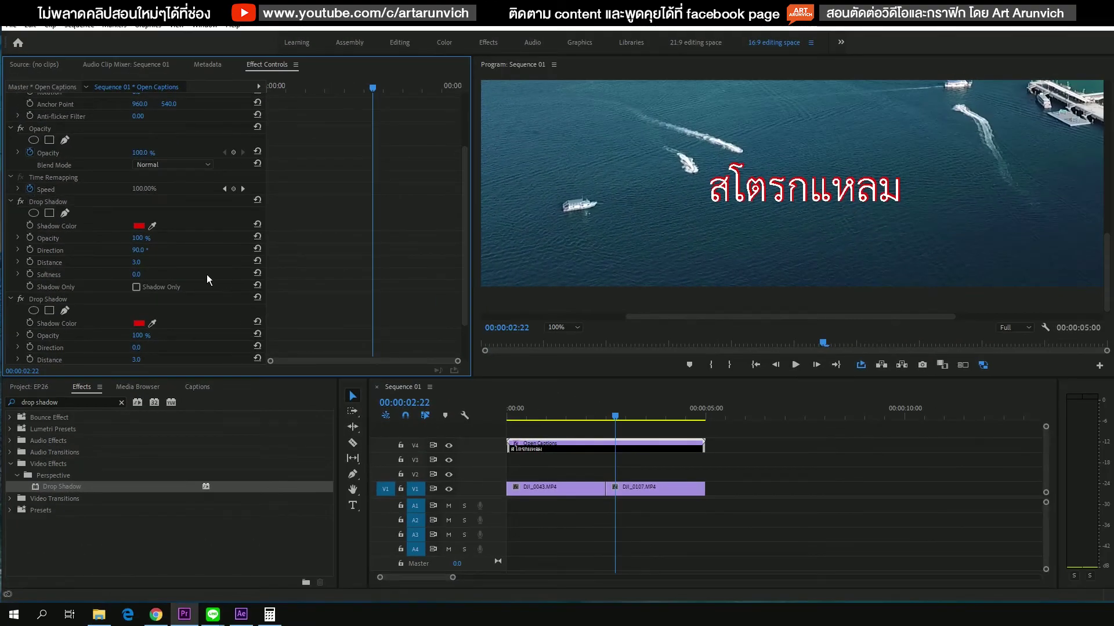
{"action": "left_click", "coordinate": [51, 202]}
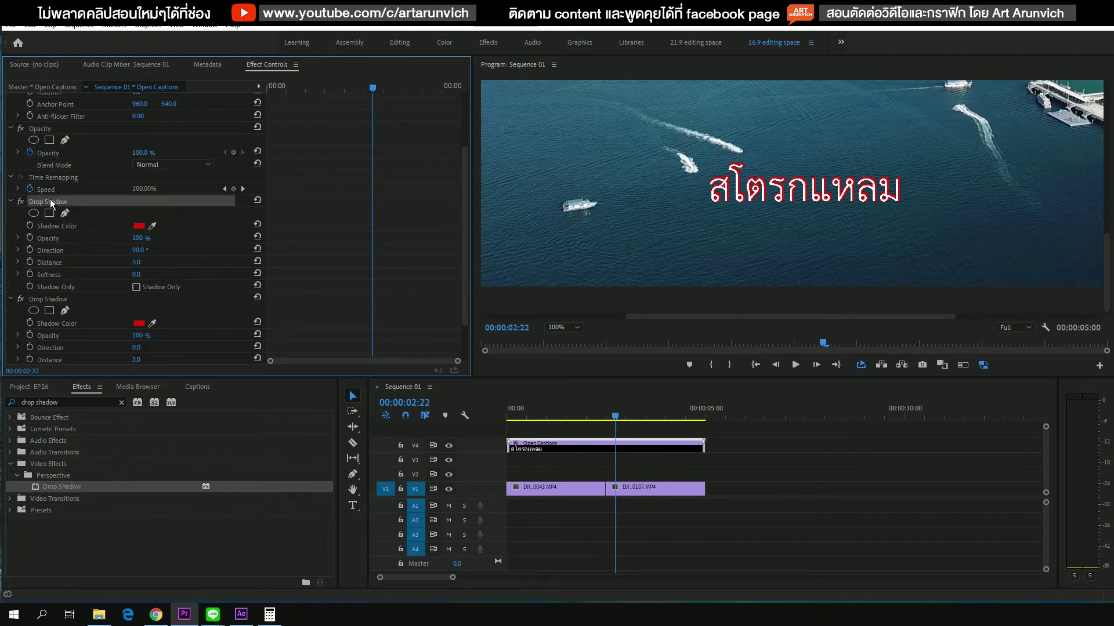
{"action": "left_click", "coordinate": [141, 253]}
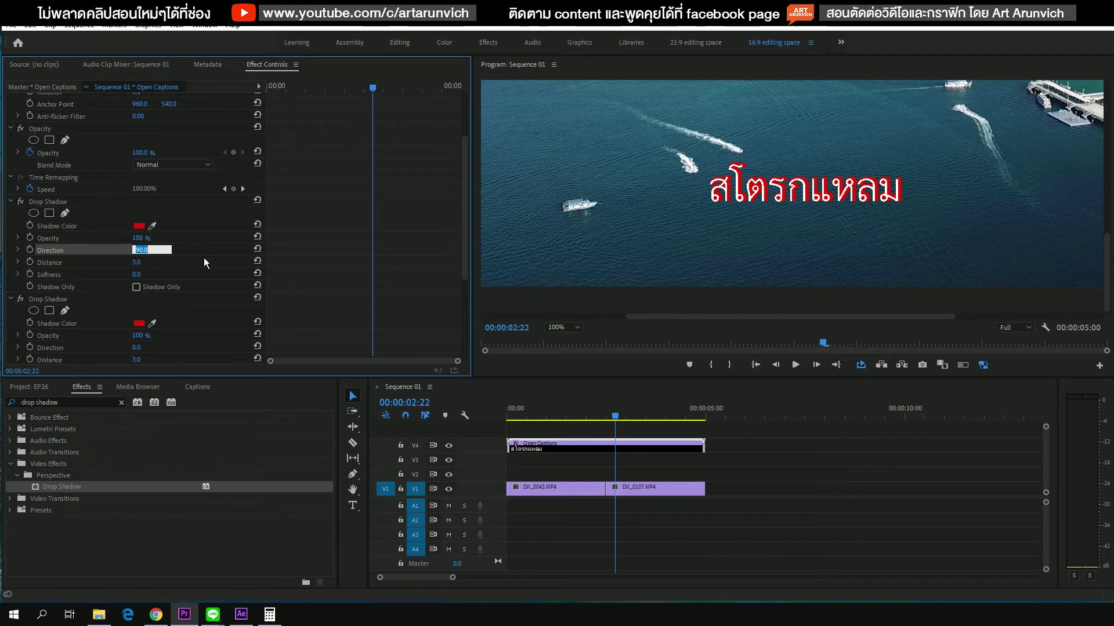
{"action": "type", "text": "180"}
{"action": "key", "text": "Return"}
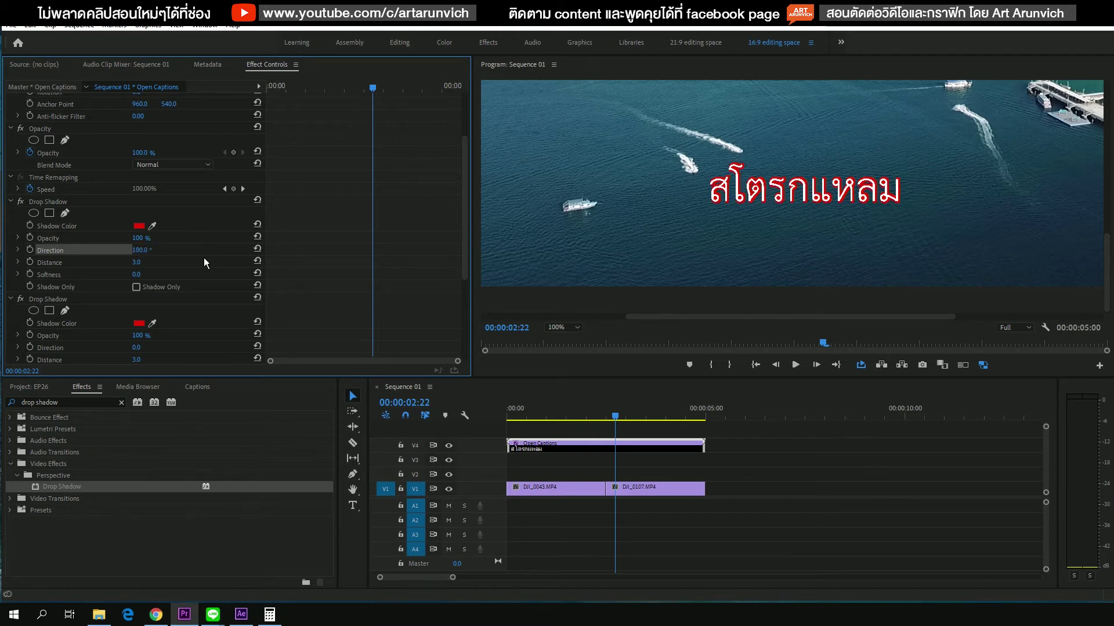
{"action": "left_click", "coordinate": [66, 201]}
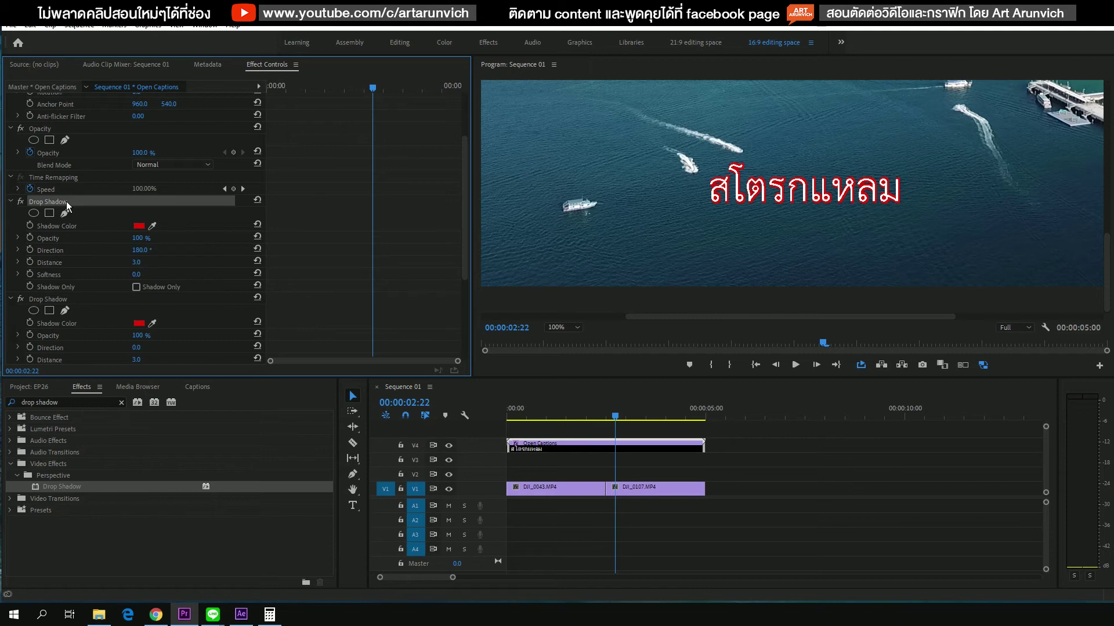
{"action": "left_click", "coordinate": [135, 251]}
{"action": "type", "text": "-"}
{"action": "key", "text": "Return"}
{"action": "scroll", "coordinate": [176, 211], "scroll_direction": "down", "scroll_amount": 2}
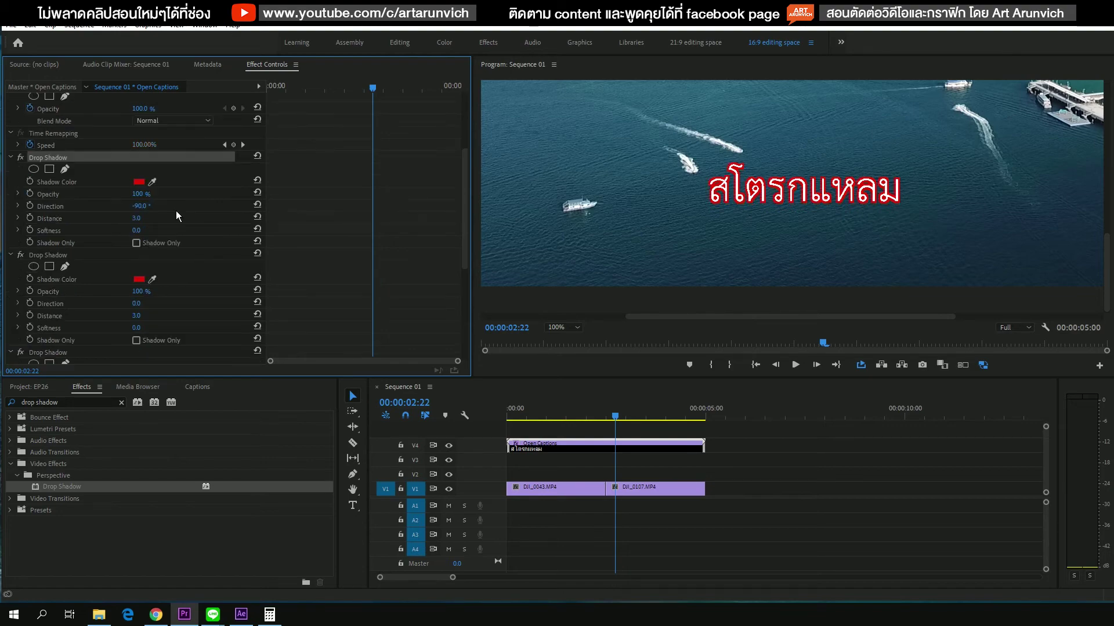